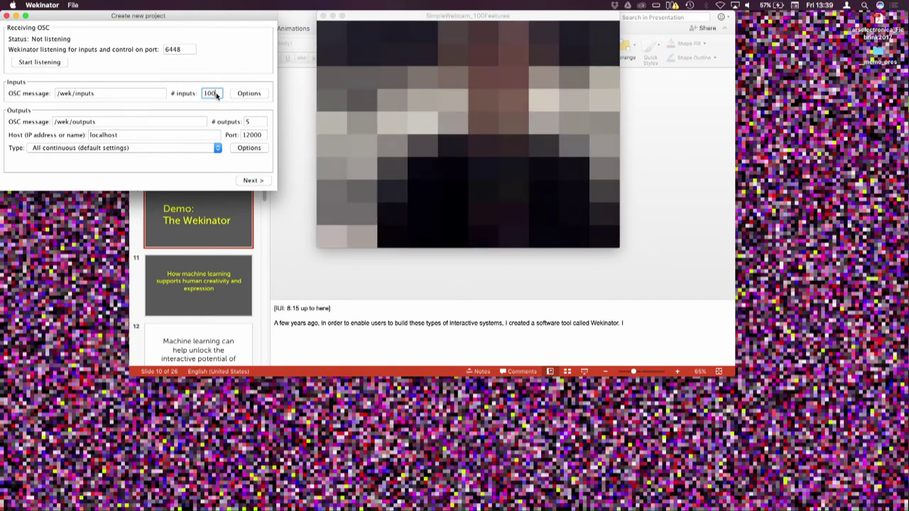
Configure the project with 1 output of type All classifiers with 5 classes, create it and place its window below the webcam view.
double_click(250, 121)
text(1)
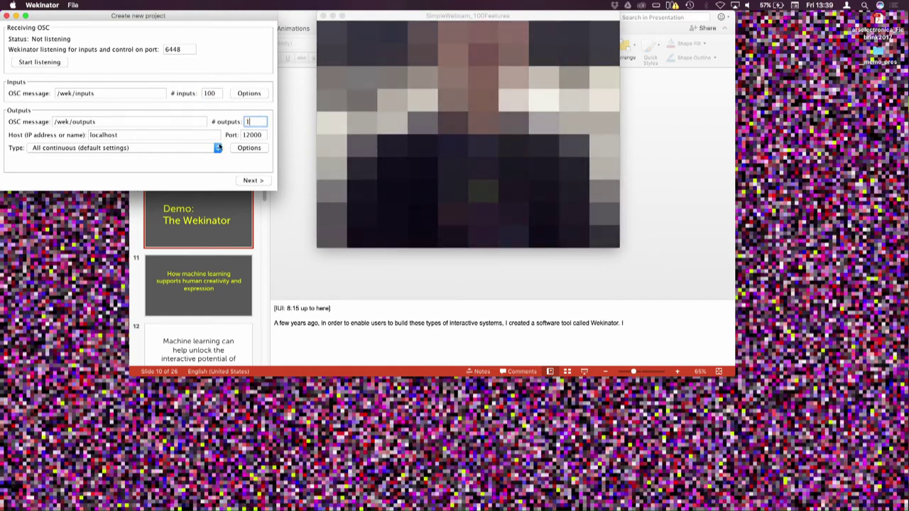
click(198, 149)
click(177, 156)
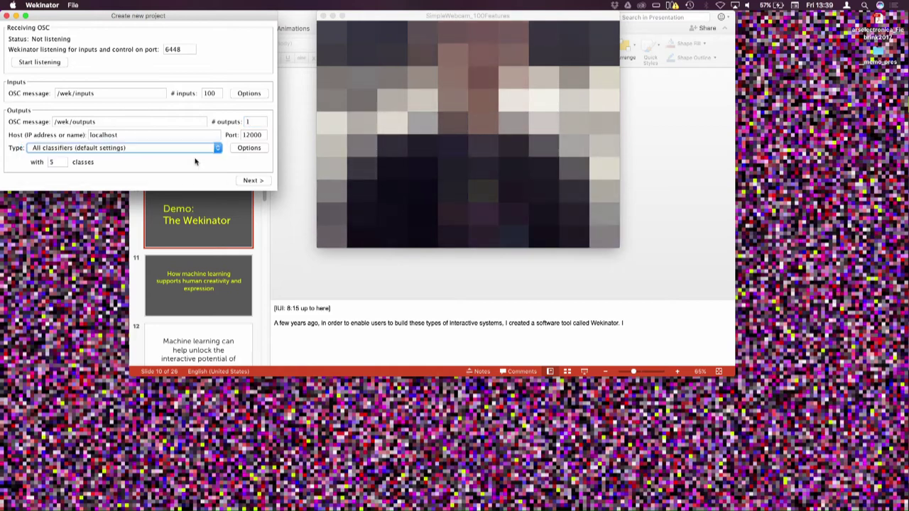
click(253, 181)
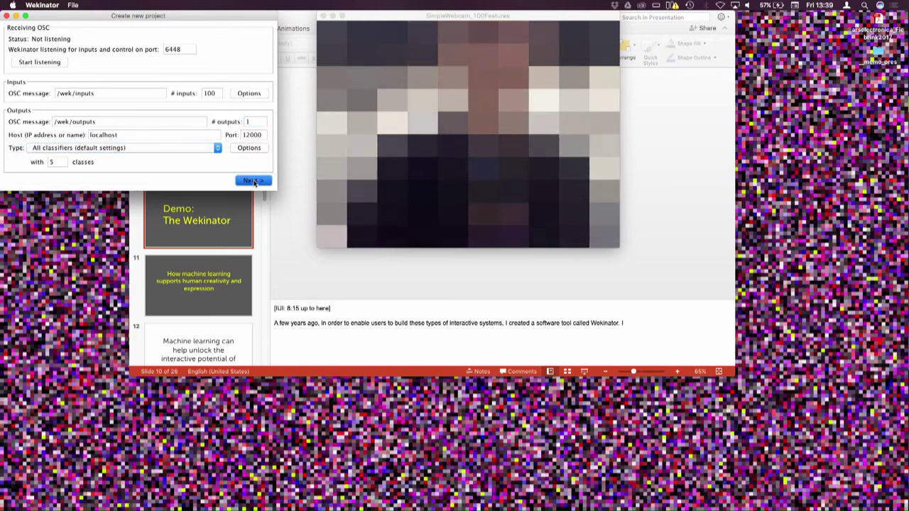
drag(264, 14, 499, 271)
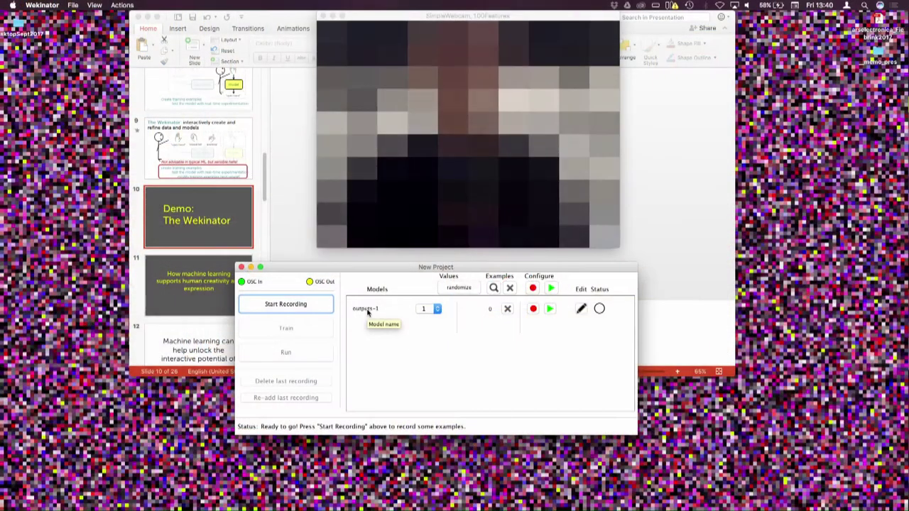
Raise the system volume and record webcam training examples for class 1 and then for class 2.
key(XF86AudioRaiseVolume)
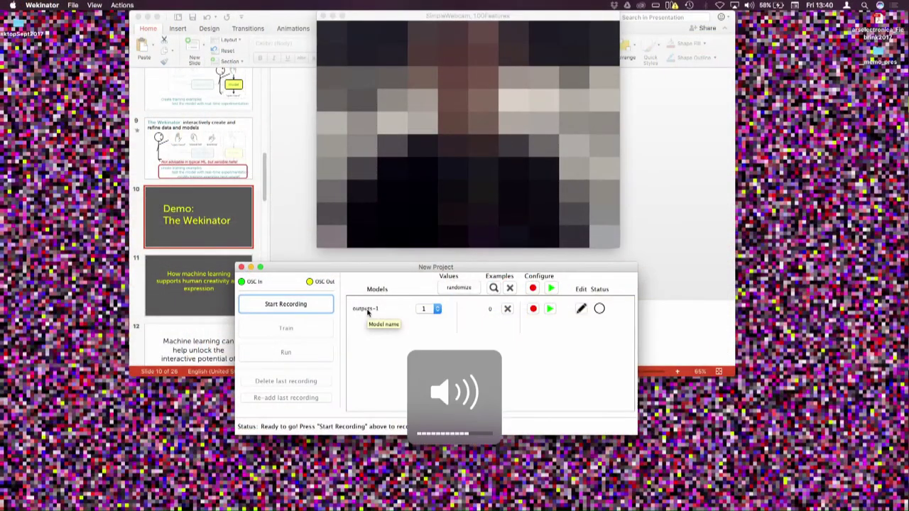
click(299, 305)
click(426, 313)
click(427, 319)
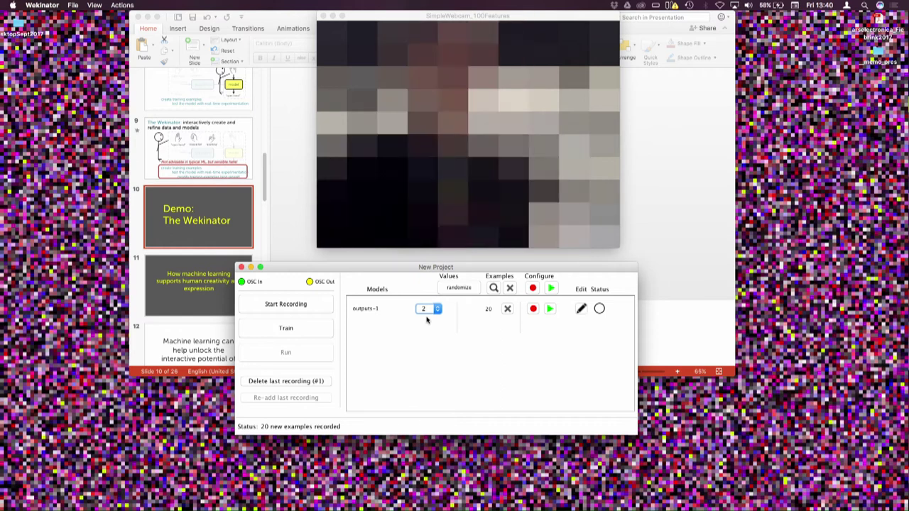
click(309, 305)
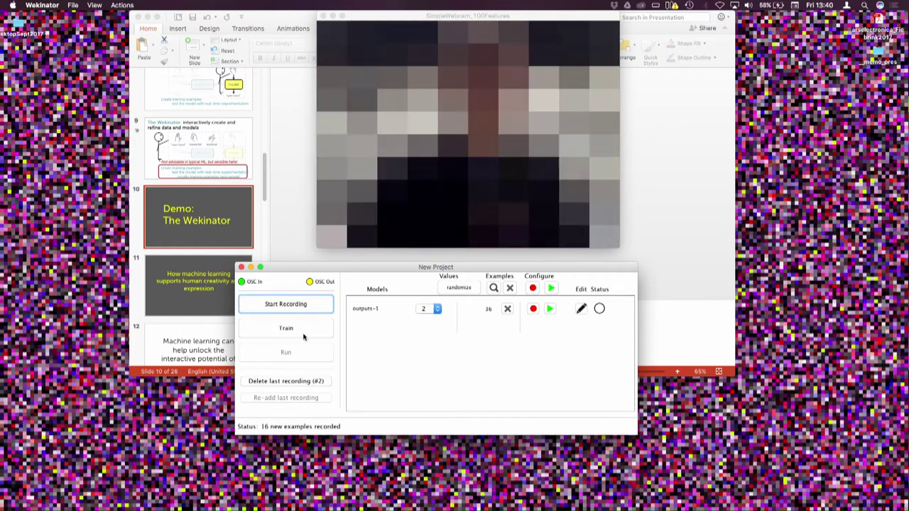
Train the classifier on the two recorded classes, run it to test poses on the webcam, and stop running.
click(303, 331)
click(297, 354)
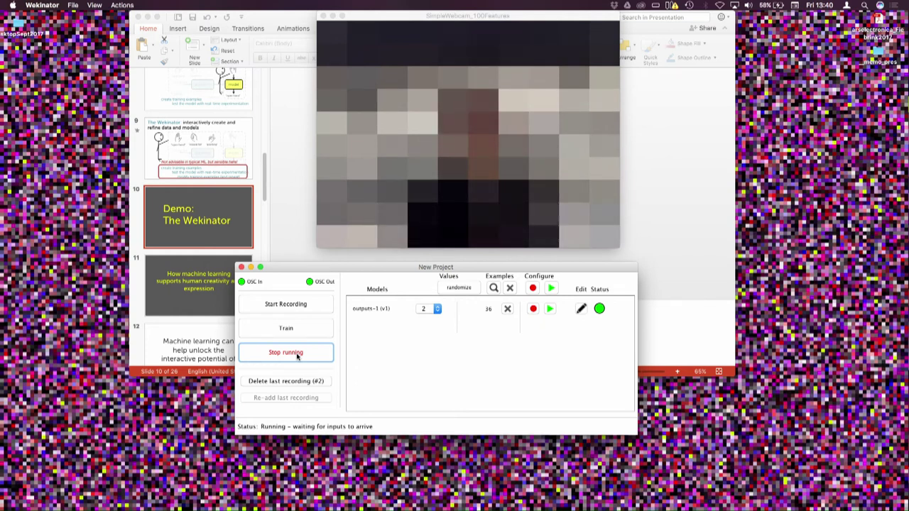
click(297, 353)
Set the output value back to 1 and record additional webcam examples for that class.
click(427, 309)
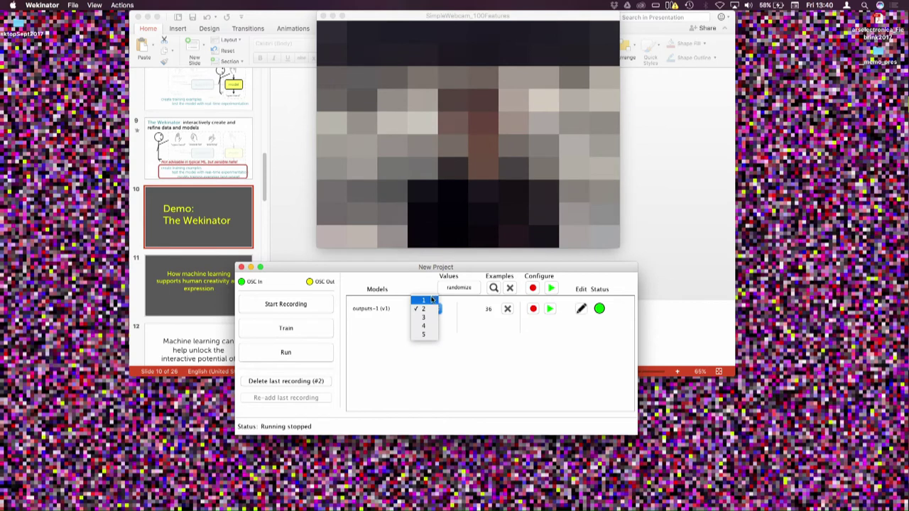
click(431, 300)
click(317, 305)
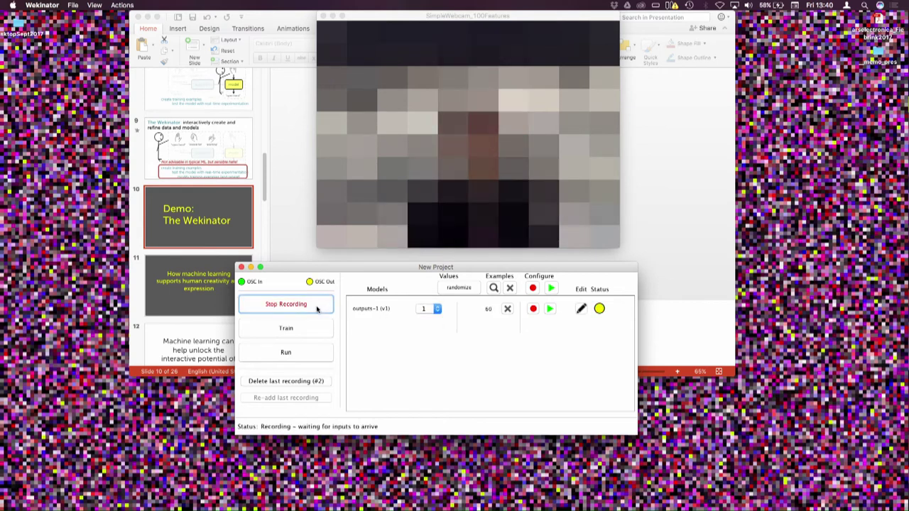
click(317, 306)
Retrain the classifier with the extra class 1 examples, run it to test the poses, and stop running.
click(289, 327)
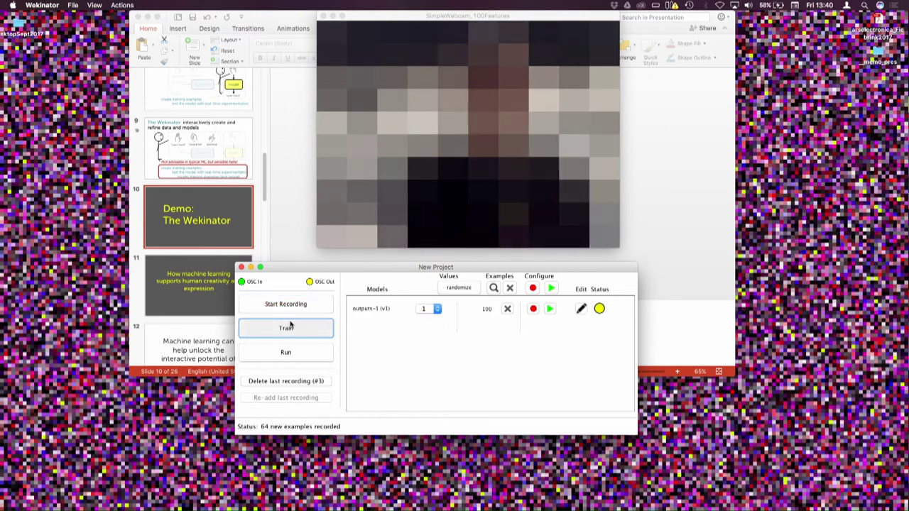
click(285, 350)
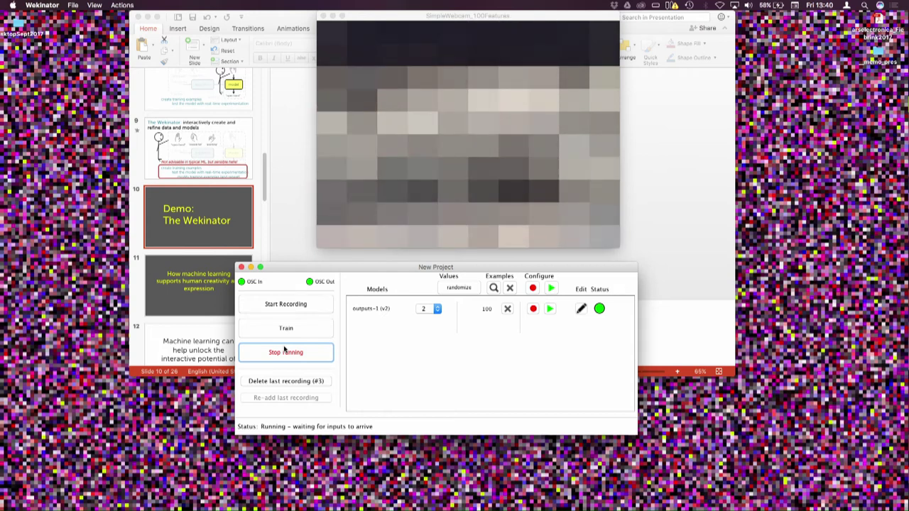
click(284, 350)
Set the output value to 3 and record webcam examples for this third class.
click(431, 309)
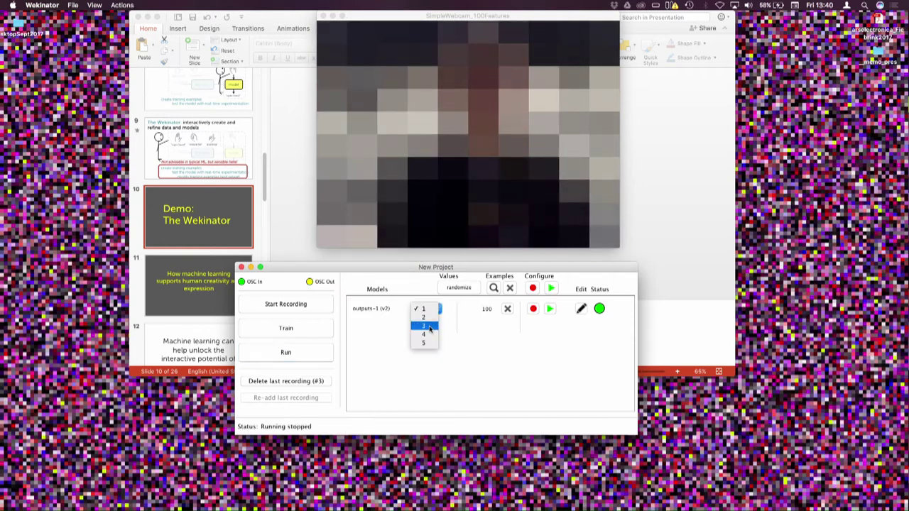
click(428, 327)
click(322, 304)
click(321, 304)
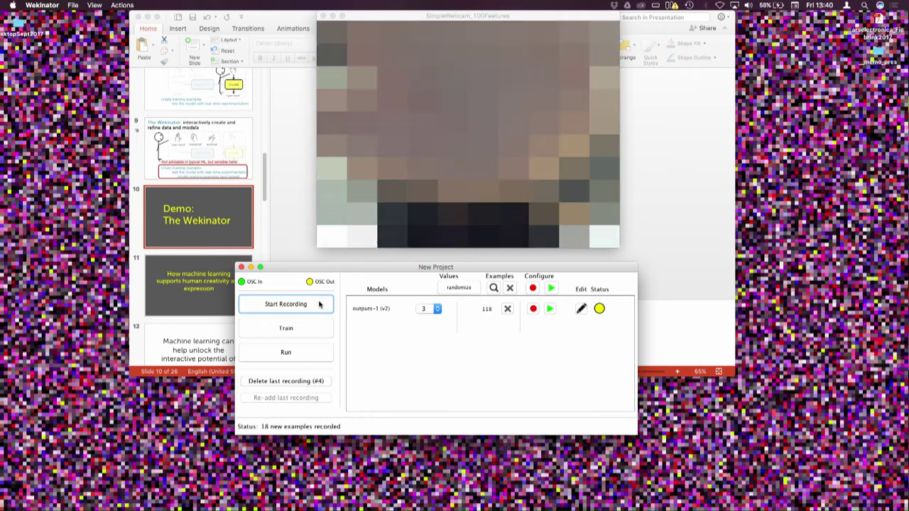
Retrain the classifier with the class 3 examples, run it to test, stop running and mute the system sound.
click(304, 329)
click(302, 352)
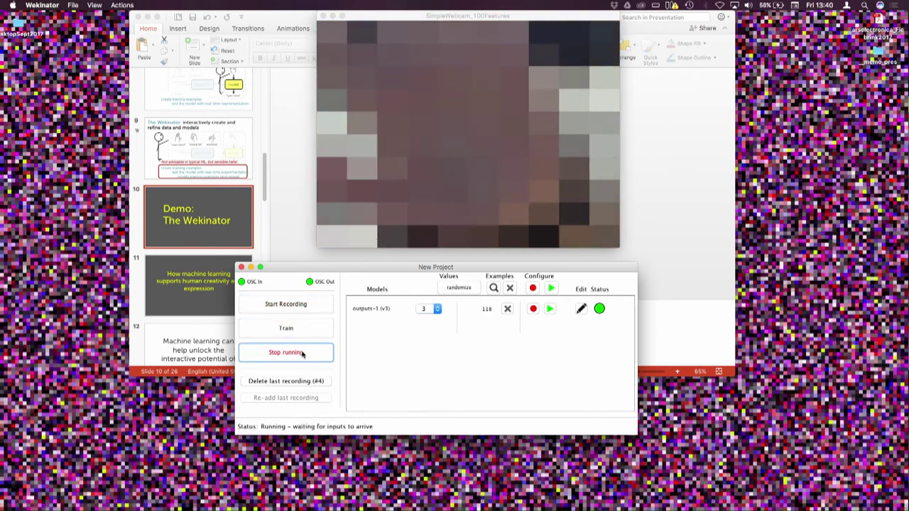
click(302, 353)
key(XF86AudioMute)
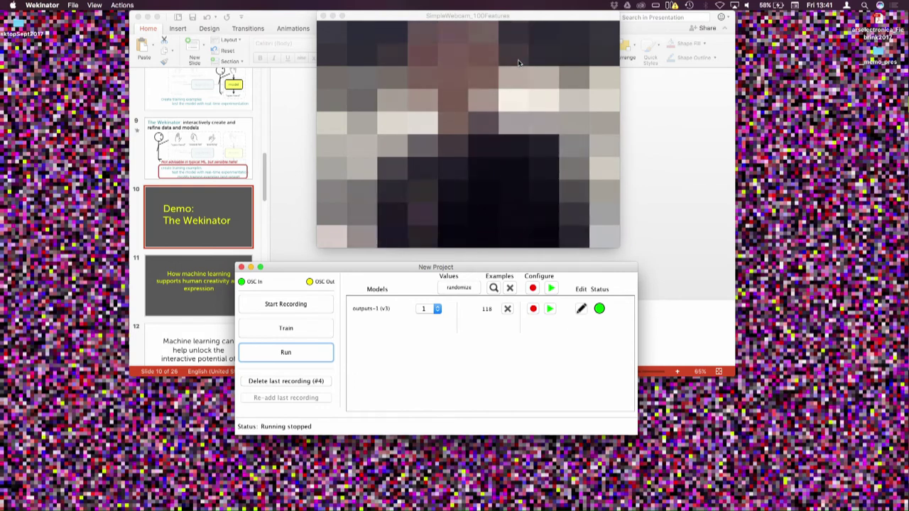
Quit the SimpleWebcam_100Features, Wekinator and Chuckbeats applications.
drag(457, 12, 414, 13)
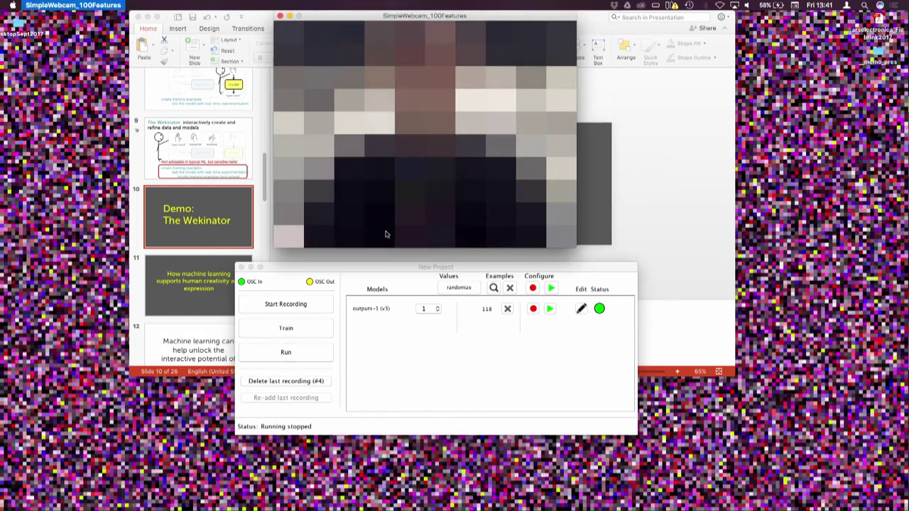
key(super+q)
drag(375, 274, 369, 266)
key(super+q)
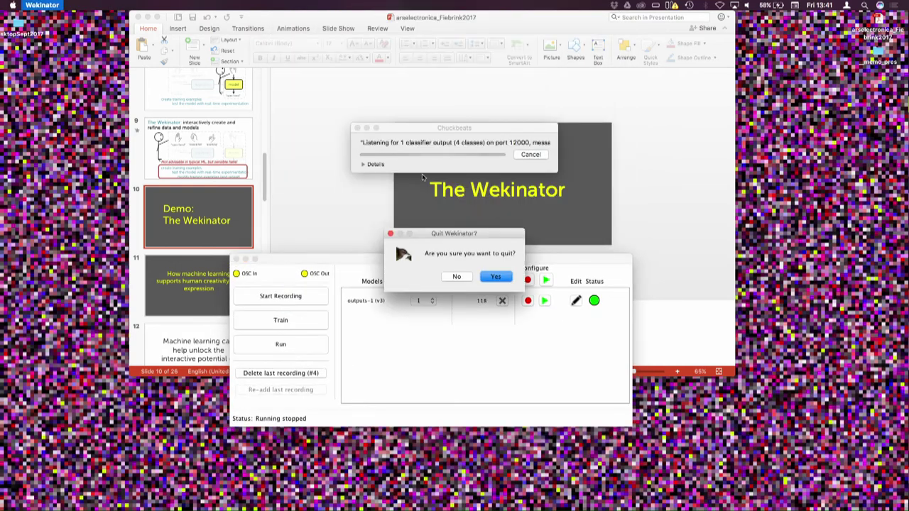
click(496, 277)
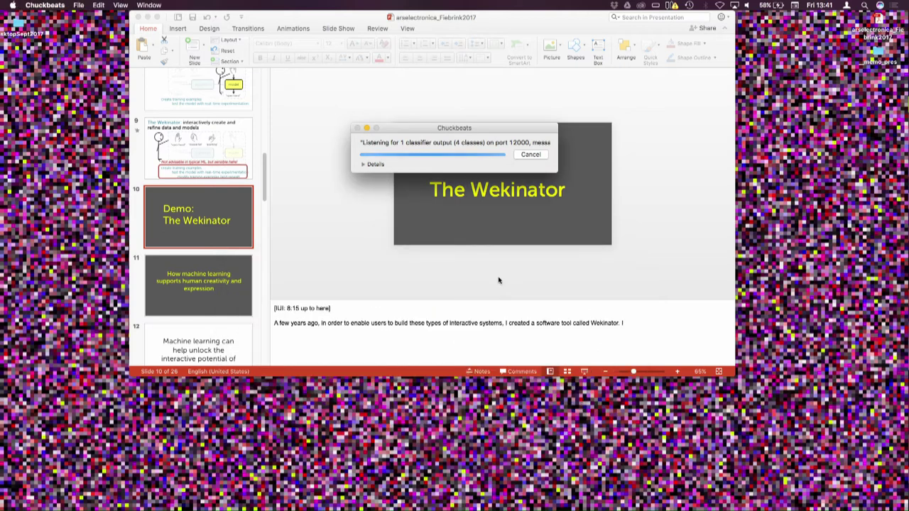
key(super+q)
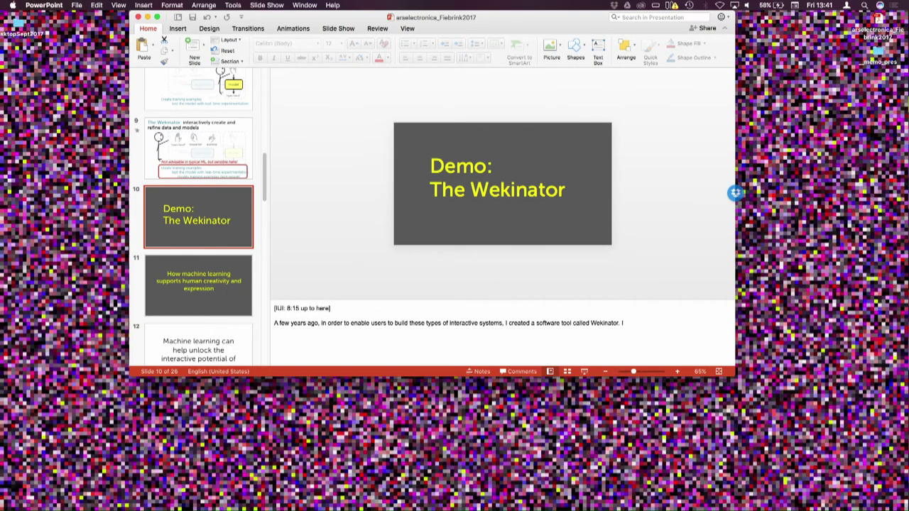
Switch to Max, open the recent patcher BlotarSynth_9ContinuousOutputs.maxpat, reposition its window and lower the system volume.
mouse_move(431, 504)
click(431, 483)
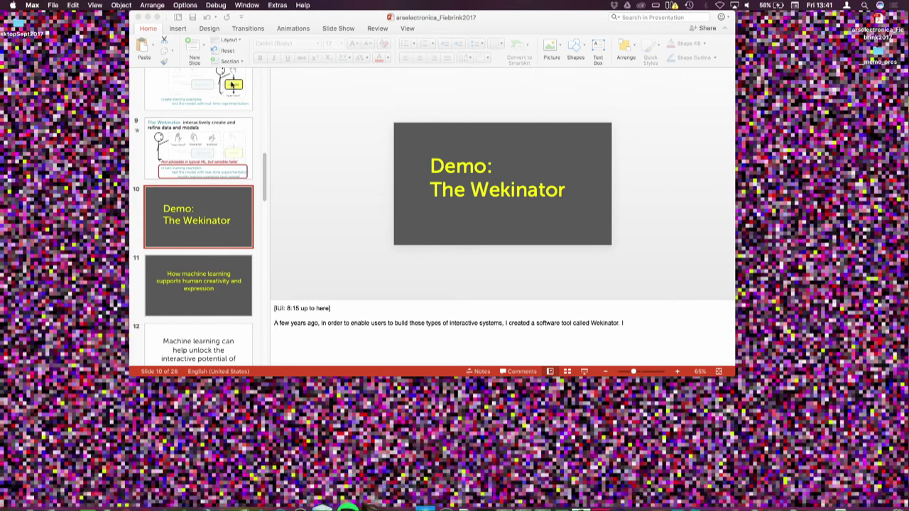
click(53, 5)
mouse_move(71, 91)
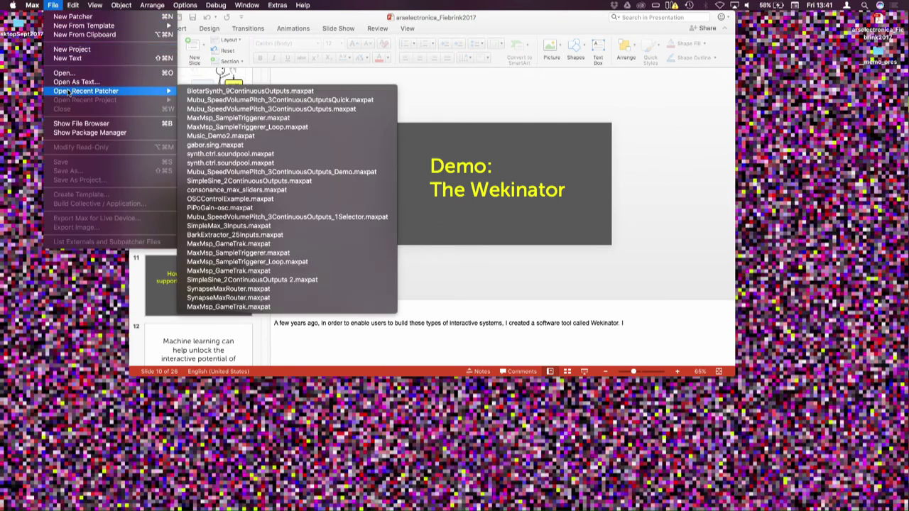
click(205, 92)
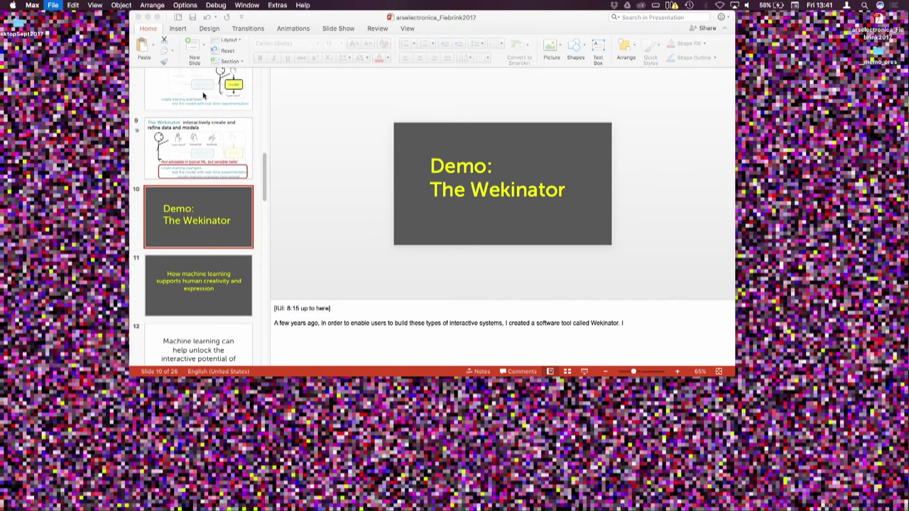
drag(245, 16, 284, 14)
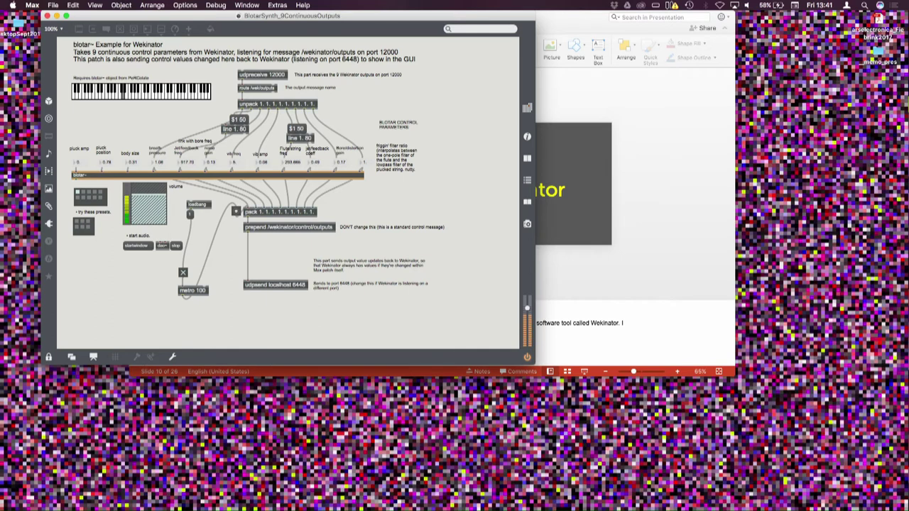
key(XF86AudioLowerVolume)
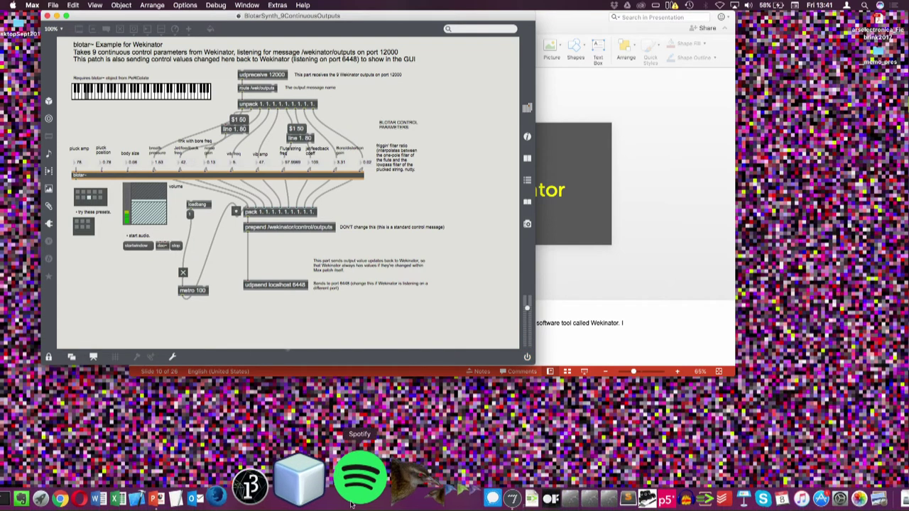
Launch Wekinator and the LeapMotion_Fingertips_15Inputs application.
click(373, 490)
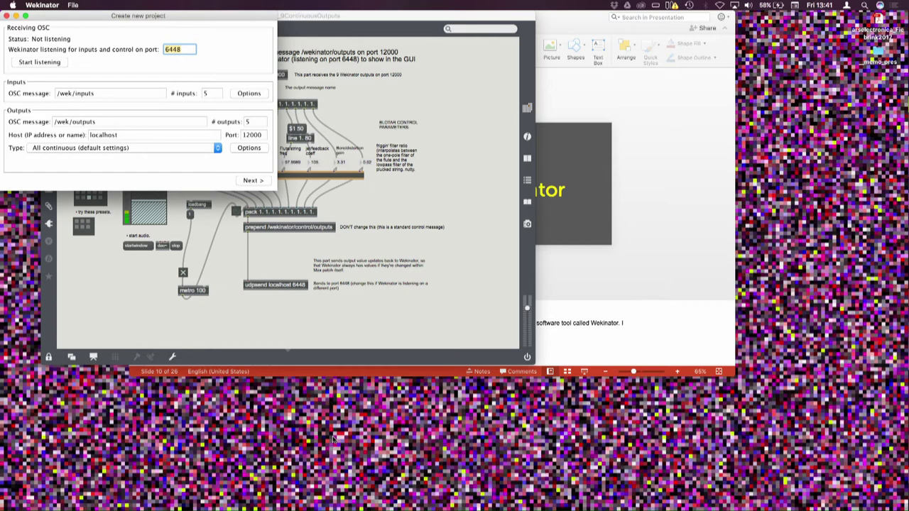
mouse_move(525, 503)
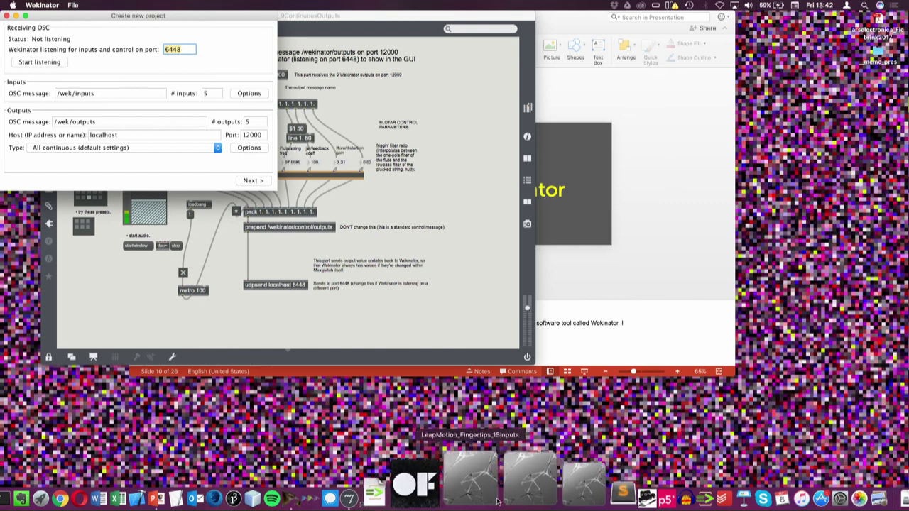
click(475, 484)
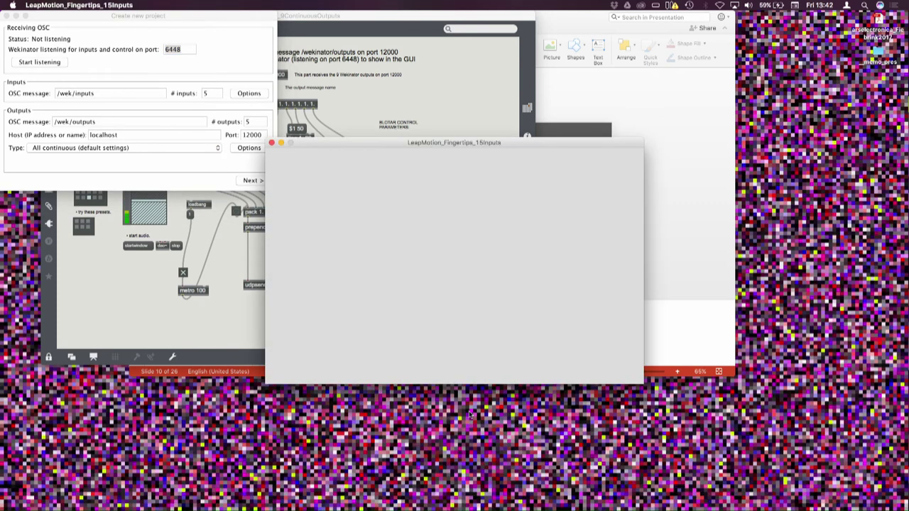
Create a Wekinator project with 15 inputs and 9 continuous outputs, and move the LeapMotion window to the upper edge of the screen.
click(220, 100)
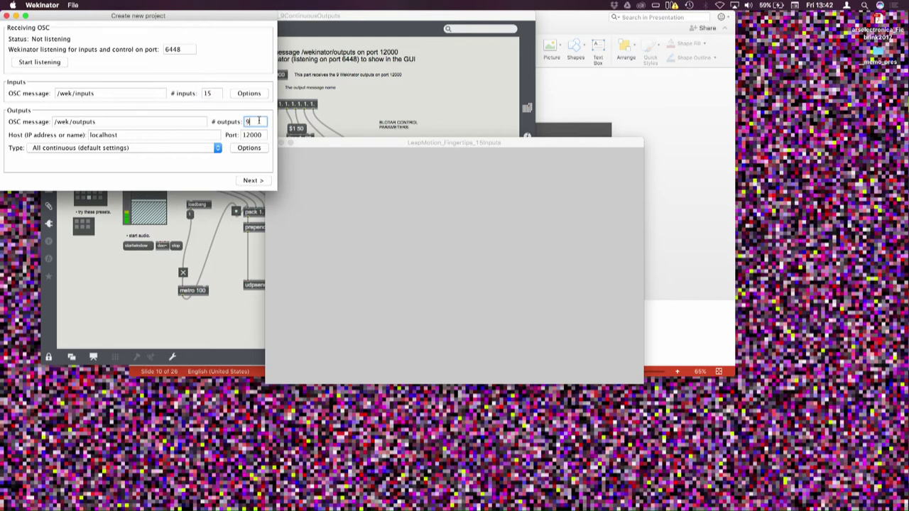
click(254, 180)
click(432, 147)
drag(432, 147, 468, 15)
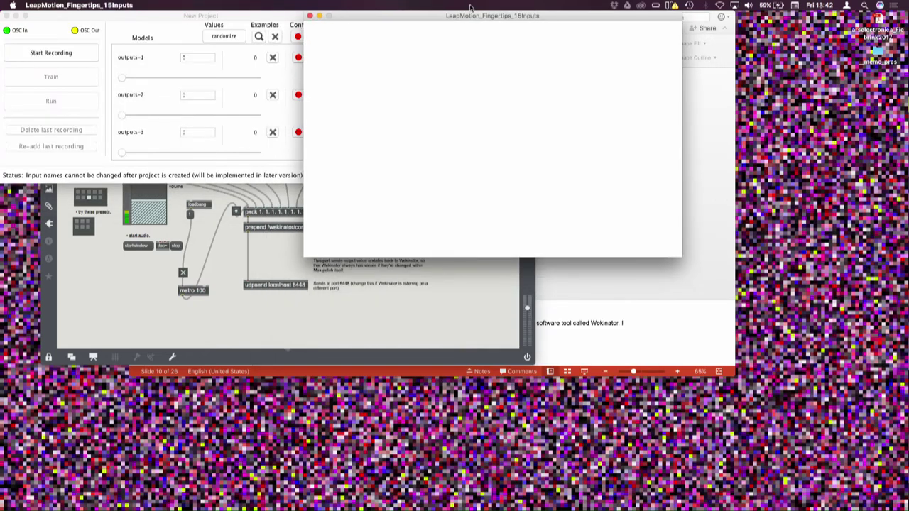
Start the audio of the Blotar synth patch with the system volume raised, and move the LeapMotion window clear of the patch.
click(226, 282)
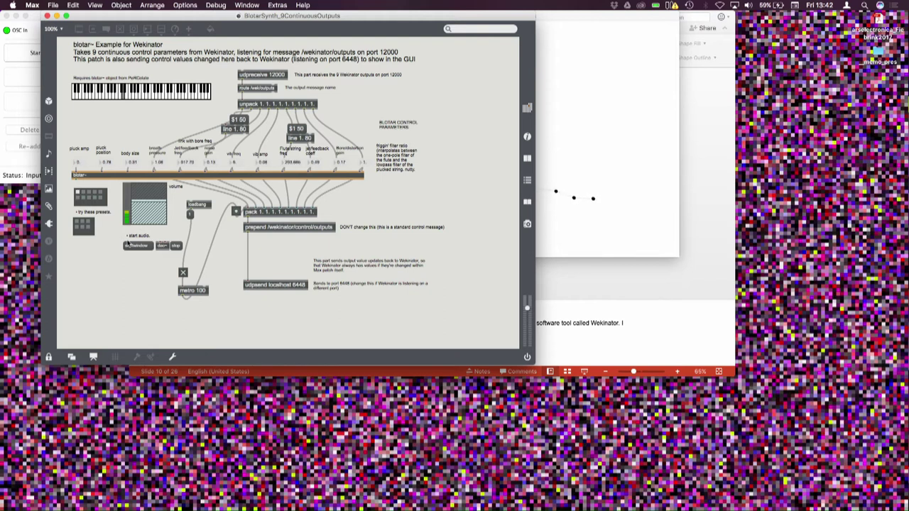
key(XF86AudioRaiseVolume)
click(138, 248)
click(570, 72)
drag(561, 16, 724, 18)
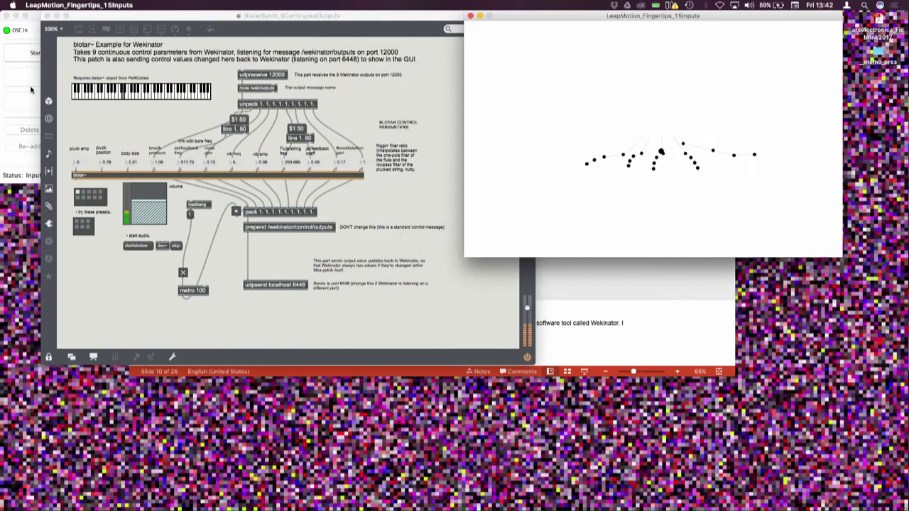
Return to the Wekinator project and record hand-position examples for the current synth preset.
click(30, 89)
click(64, 50)
click(64, 51)
Choose a different preset in the synth patch and record examples of a second hand position for it in Wekinator.
click(105, 155)
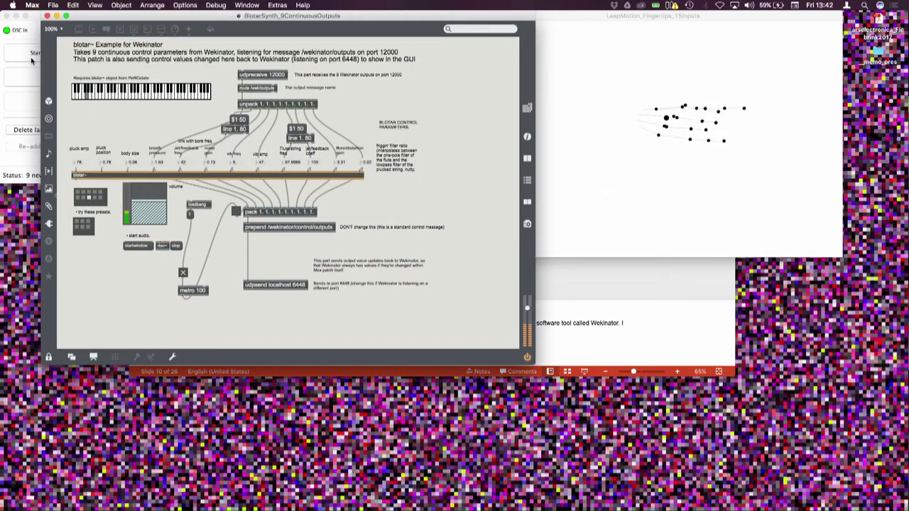
click(29, 59)
click(29, 54)
Train the nine output models on the two hand positions, run them to play the synth, and stop running.
click(30, 78)
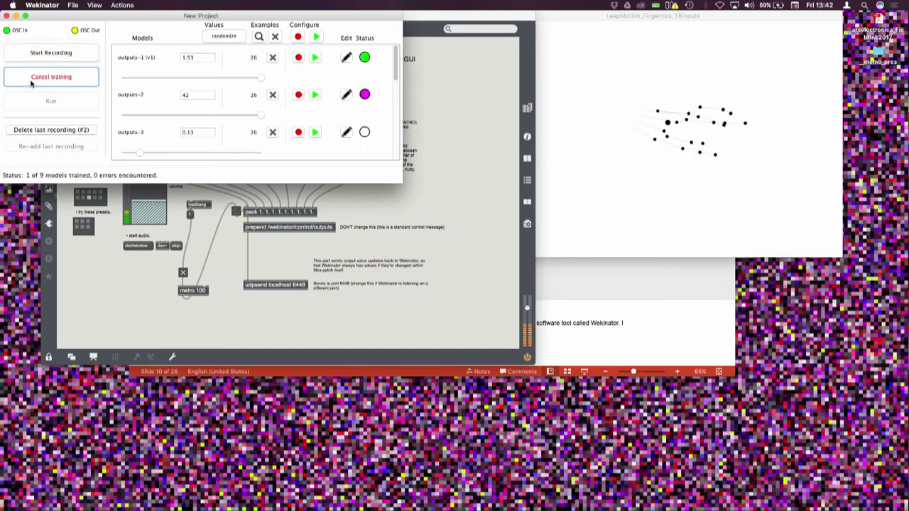
click(37, 105)
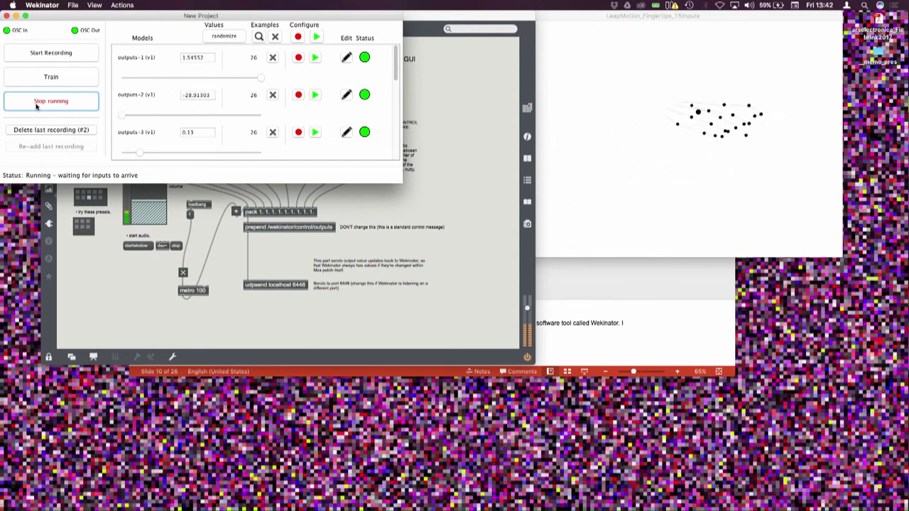
click(36, 105)
Select a third preset in the synth patch and record examples of another hand position for it in Wekinator.
click(107, 265)
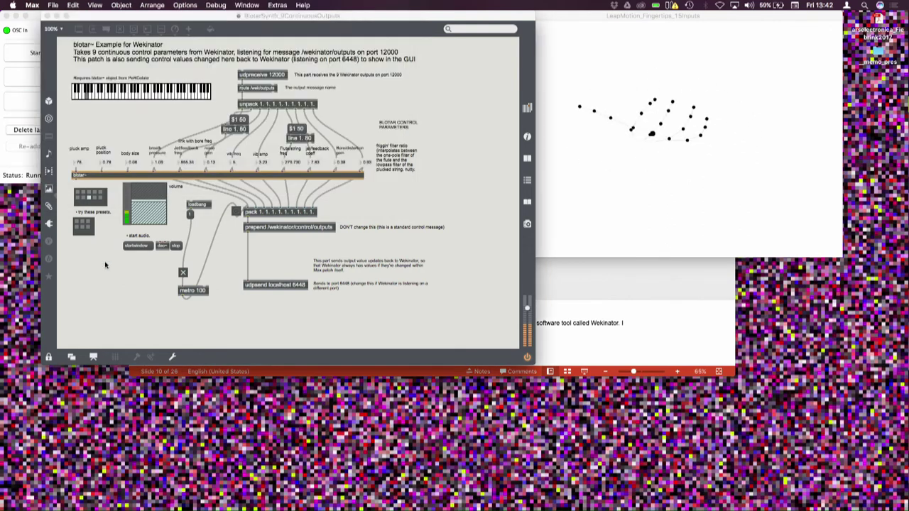
click(103, 197)
click(20, 156)
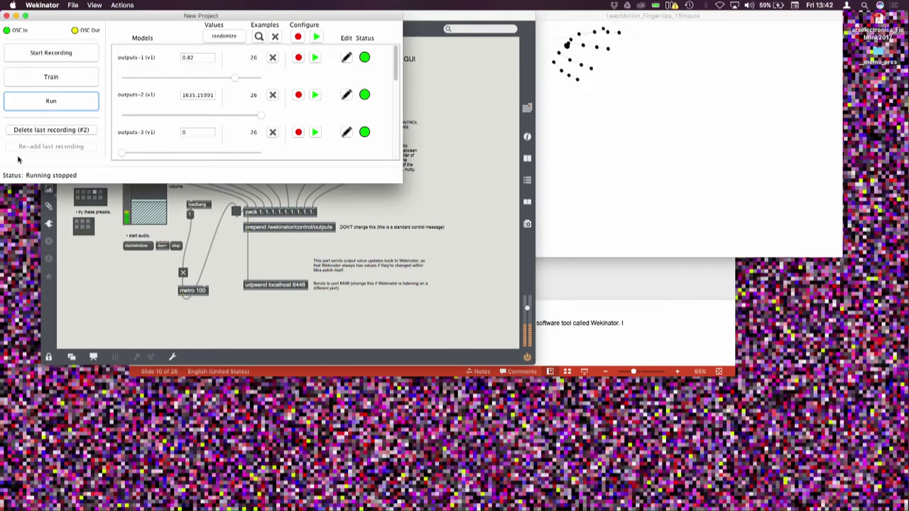
click(45, 55)
click(44, 54)
Retrain the nine output models with the third hand position, run them to play the synth, and stop running.
click(44, 77)
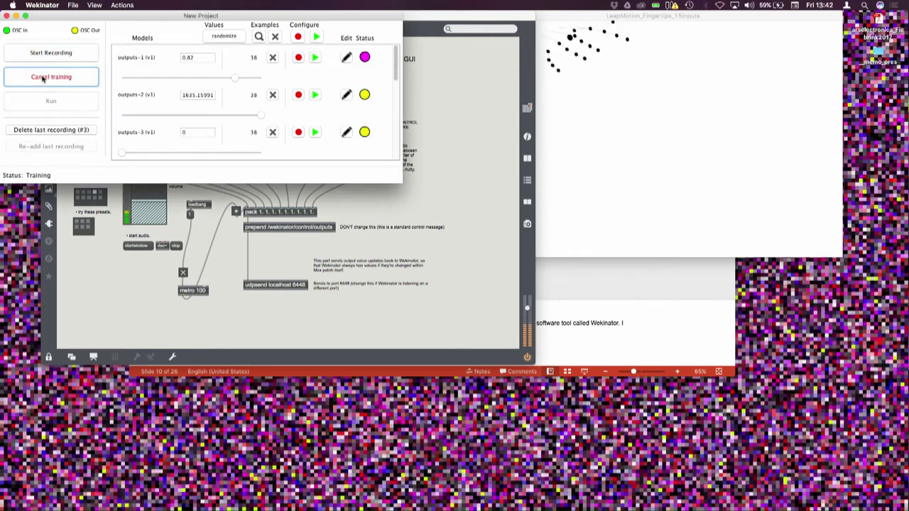
click(41, 101)
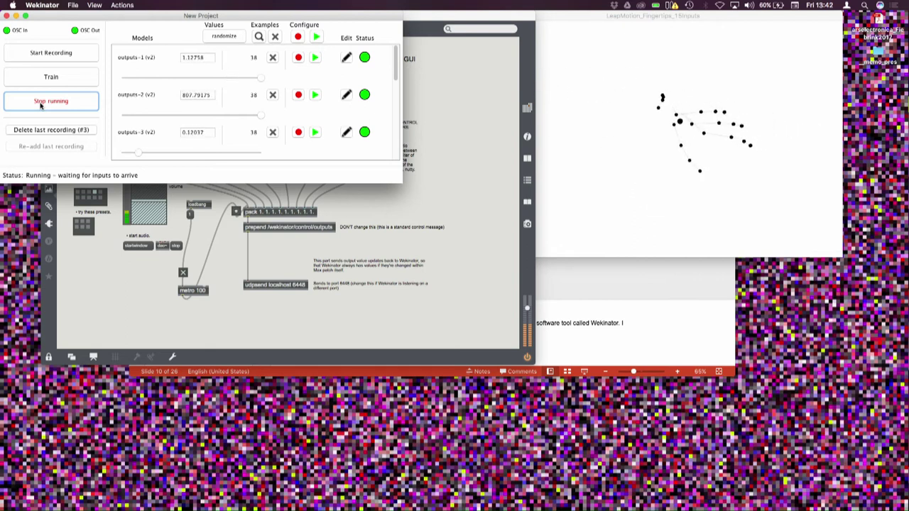
click(40, 101)
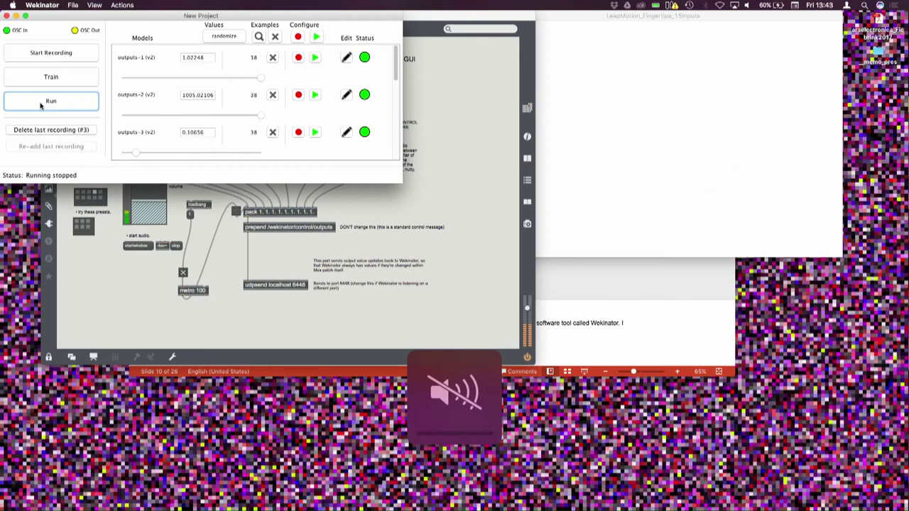